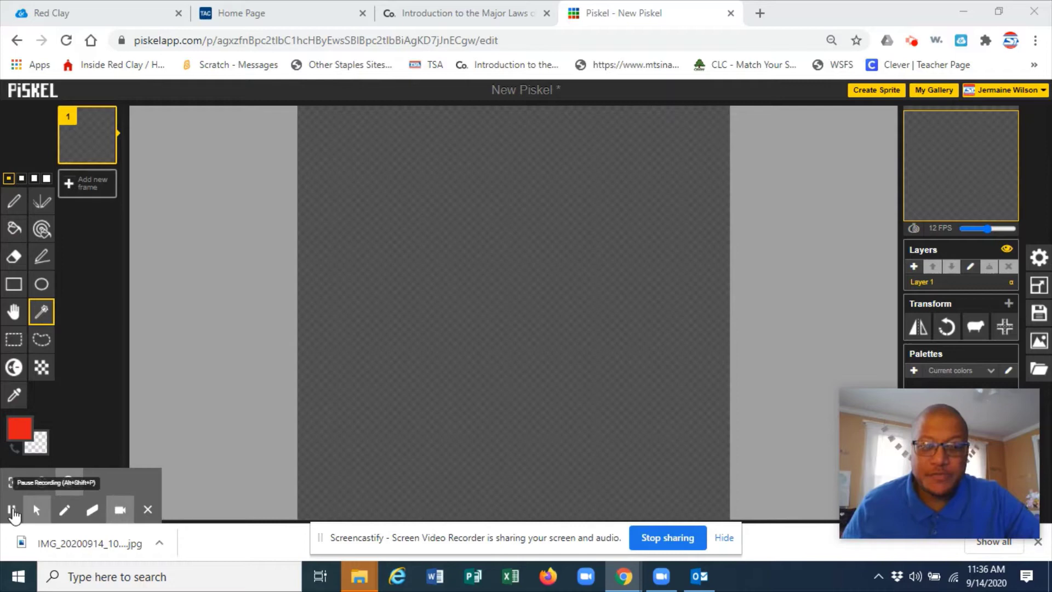
Test the thickest and thinnest pen sizes with freehand strokes, then undo them to clear the canvas
click(13, 510)
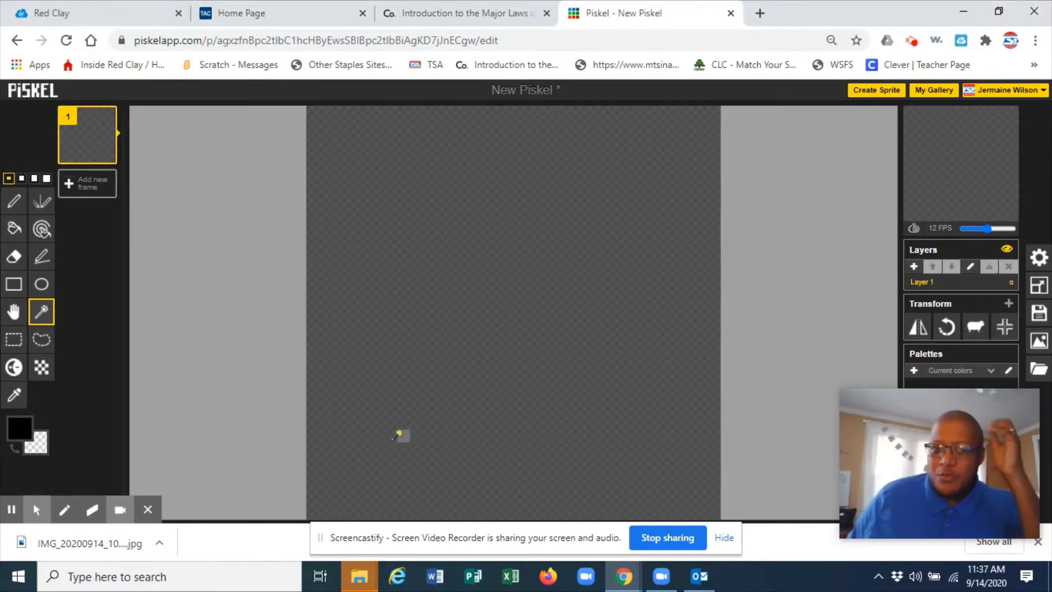
click(47, 179)
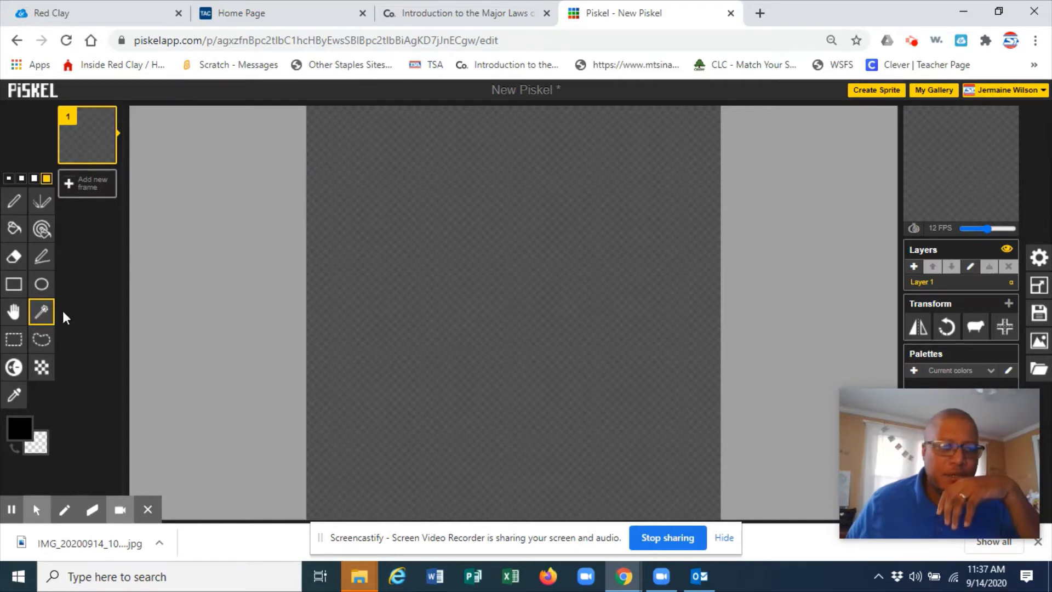
click(15, 200)
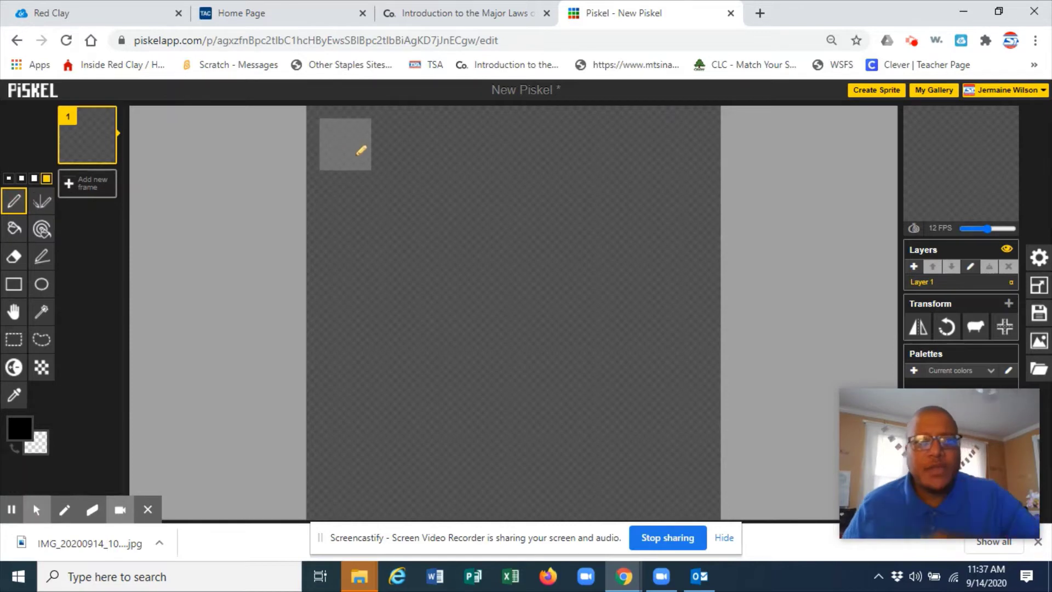
drag(346, 145, 391, 167)
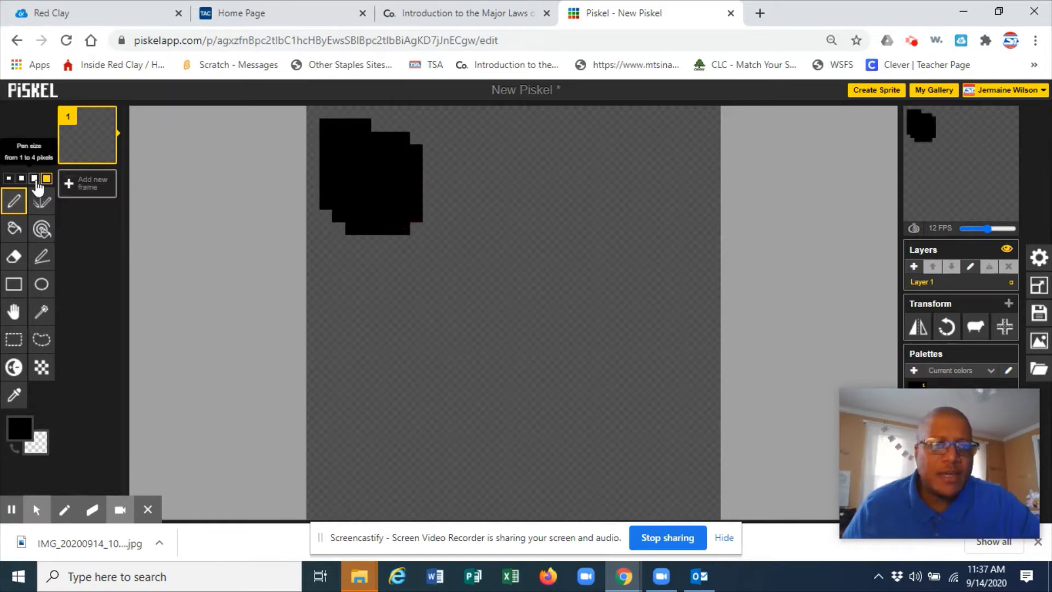
click(10, 178)
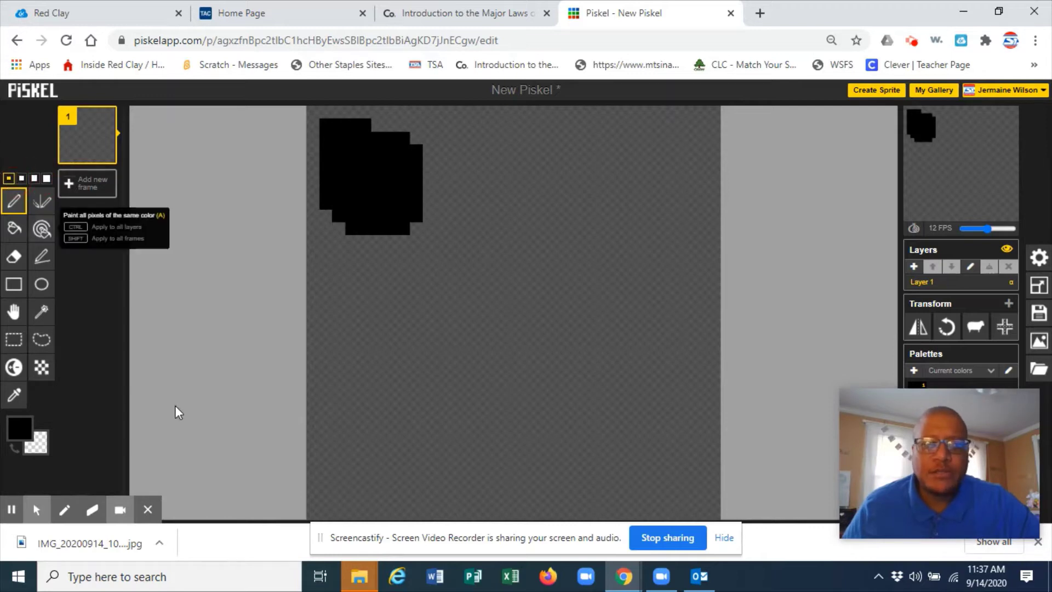
mouse_move(390, 351)
mouse_down()
mouse_move(560, 364)
mouse_move(654, 353)
mouse_up()
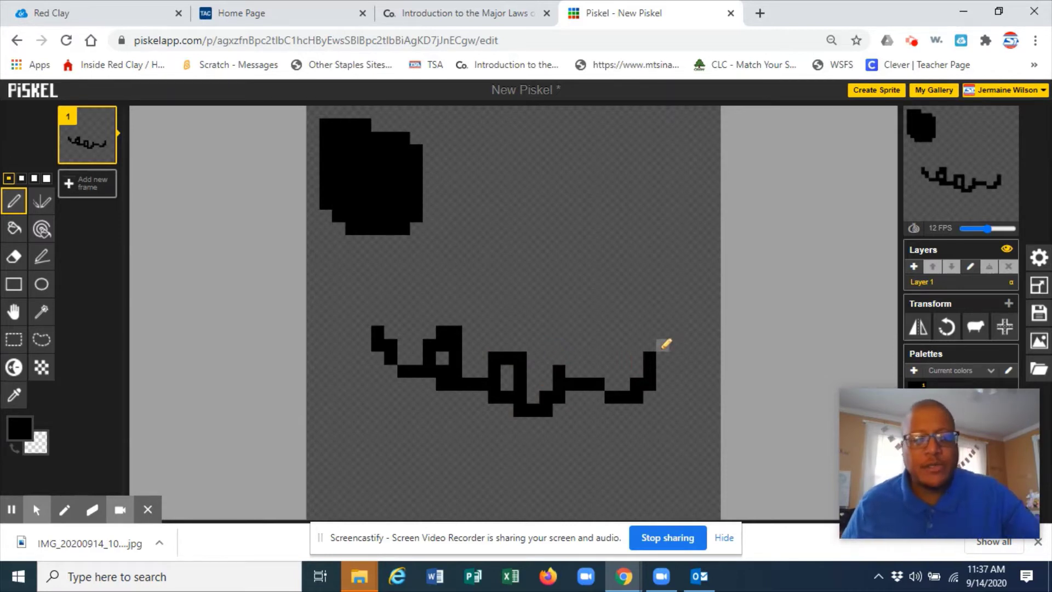
key(ctrl+z)
key(ctrl+z)
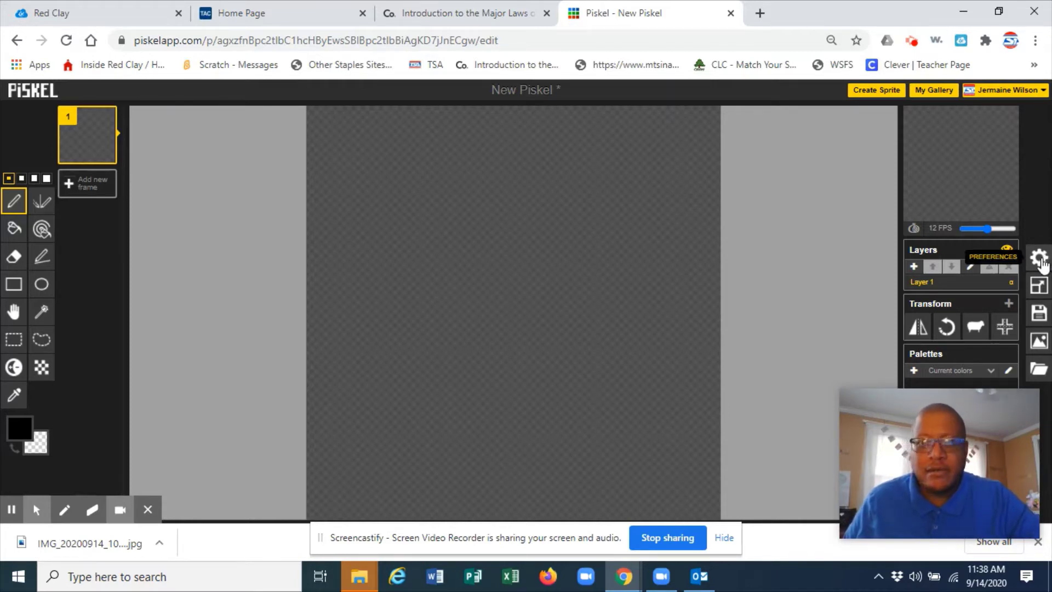
Bring up the canvas Resize settings in Preferences and select the width value to replace it with 500
click(1040, 261)
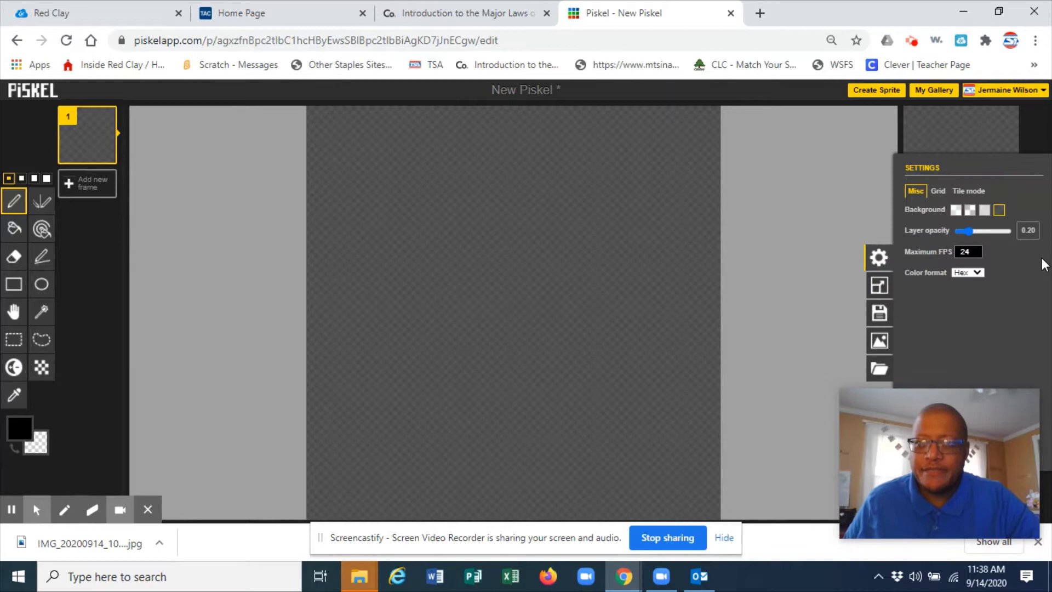
click(880, 290)
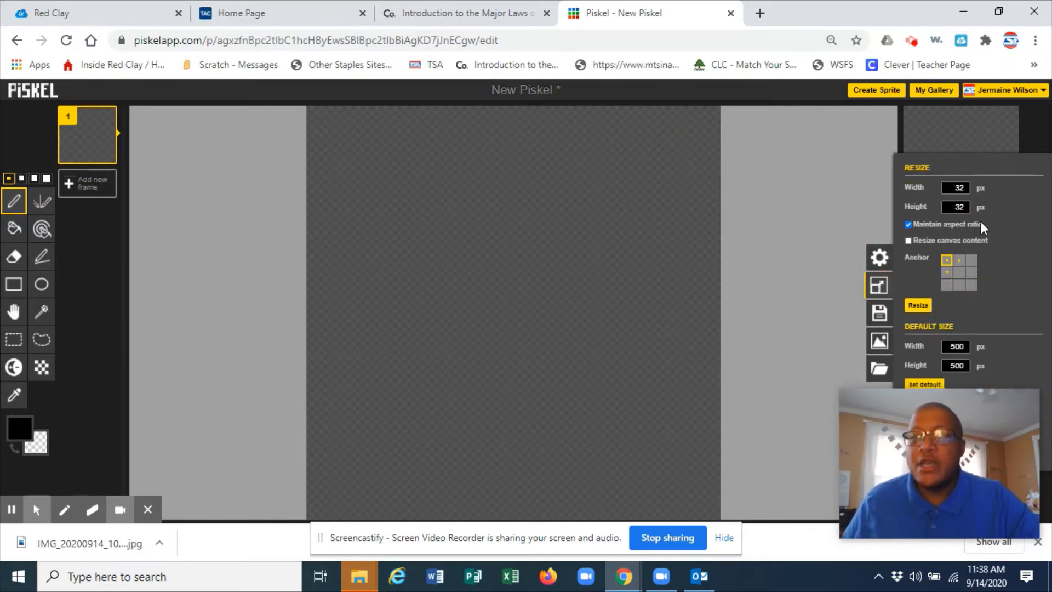
double_click(954, 187)
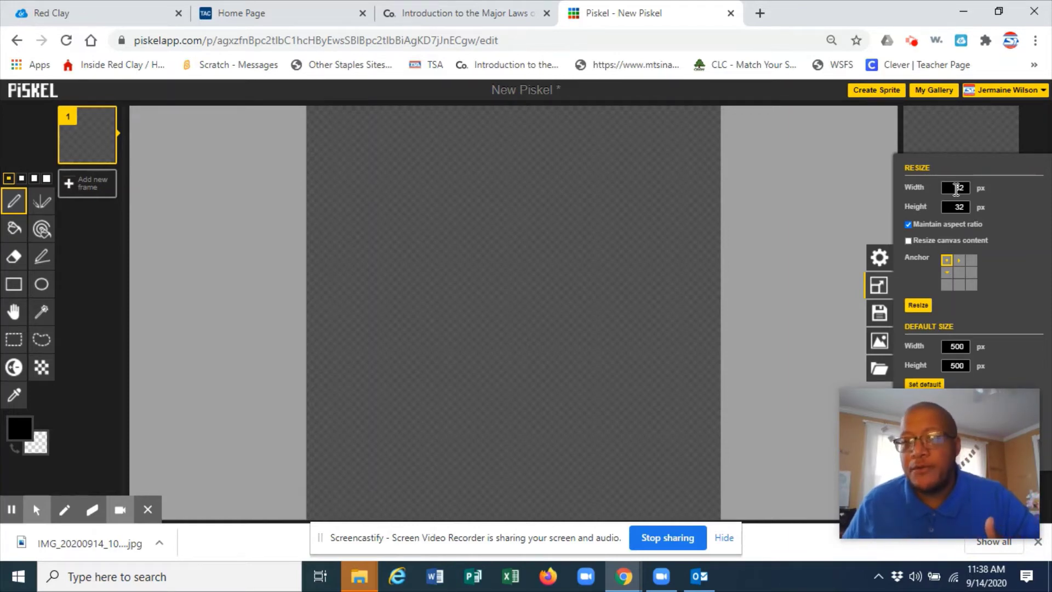
double_click(957, 188)
text(500)
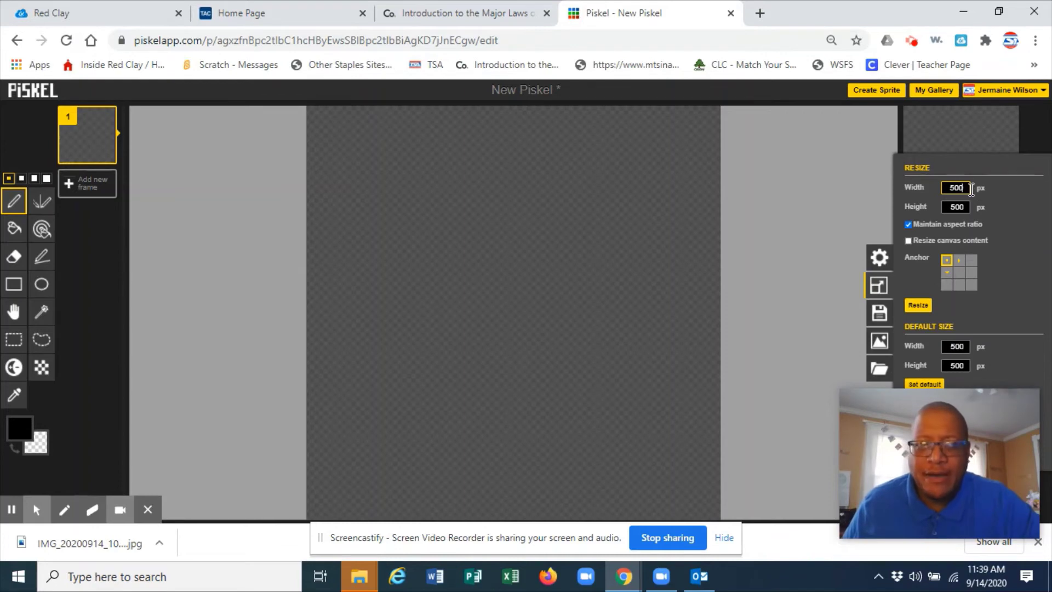
Apply the 500×500 canvas size and draw a thick curly black line down the left side
click(920, 307)
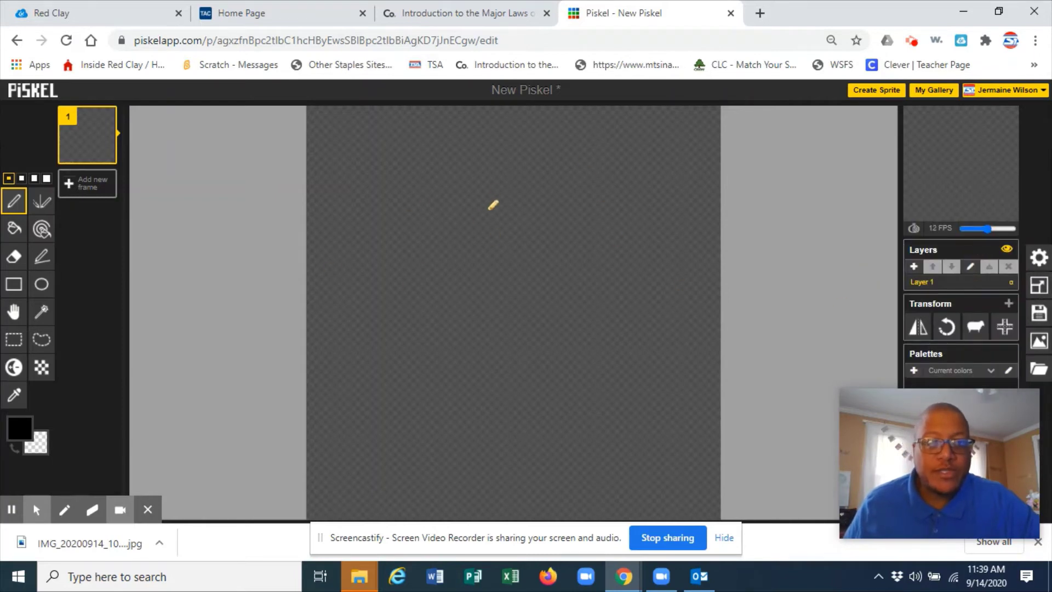
click(47, 179)
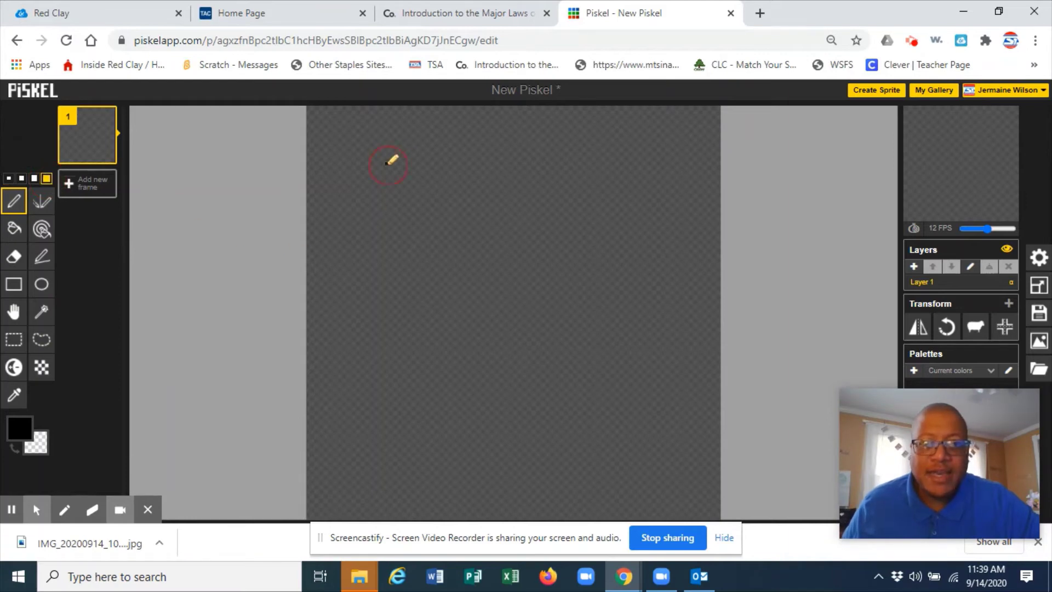
mouse_move(368, 210)
mouse_down()
mouse_move(403, 230)
mouse_move(485, 388)
mouse_move(403, 388)
mouse_move(501, 380)
mouse_move(444, 387)
mouse_move(479, 386)
mouse_move(460, 388)
mouse_up()
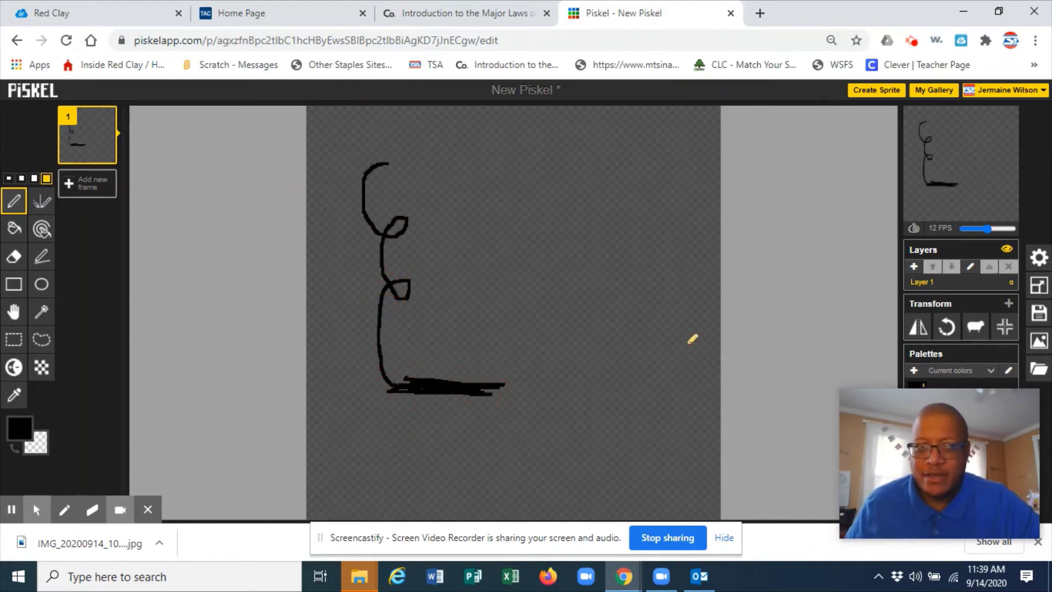
With the thinnest pen, draw a zigzag near the top middle and a sideways V below it
click(9, 179)
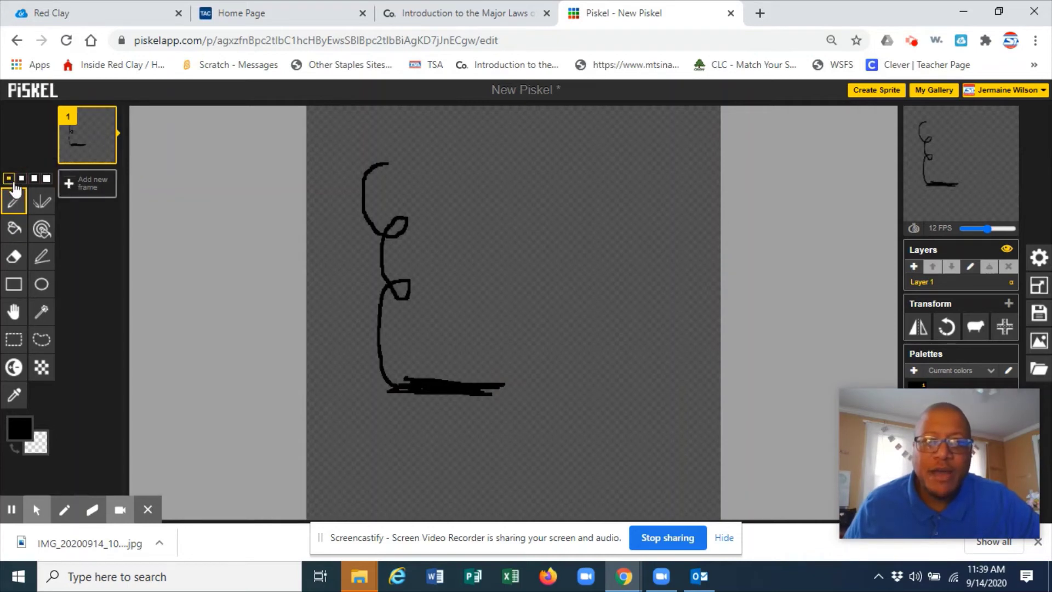
mouse_move(485, 160)
mouse_down()
mouse_move(485, 263)
mouse_move(483, 176)
mouse_move(494, 177)
mouse_move(506, 215)
mouse_move(514, 189)
mouse_move(543, 230)
mouse_move(576, 206)
mouse_up()
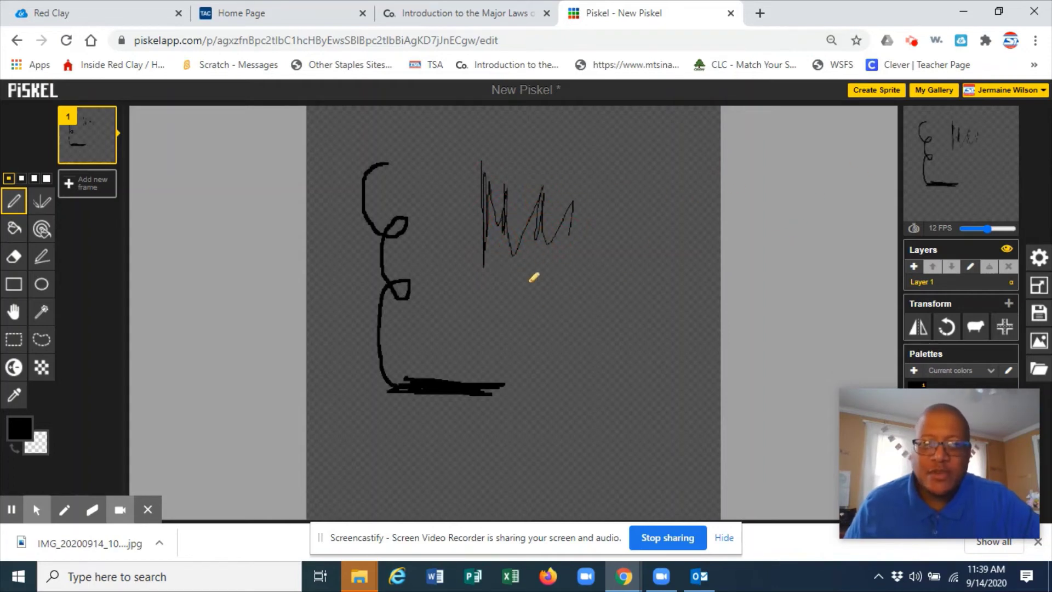
mouse_move(559, 332)
mouse_down()
mouse_move(575, 311)
mouse_move(538, 361)
mouse_up()
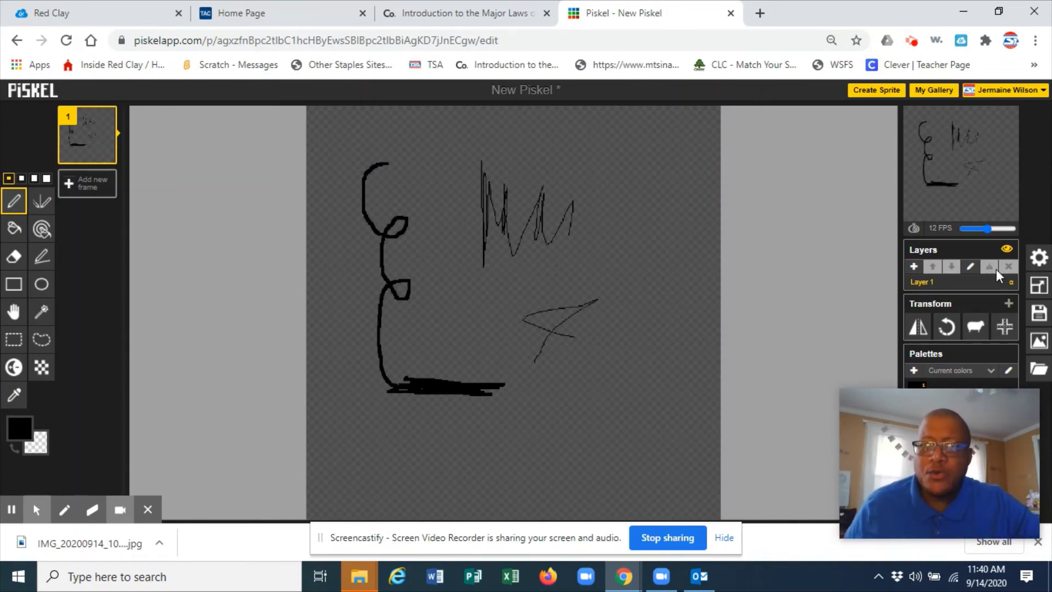
Reopen the Preferences Resize panel confirming the 500×500 canvas size
click(1040, 258)
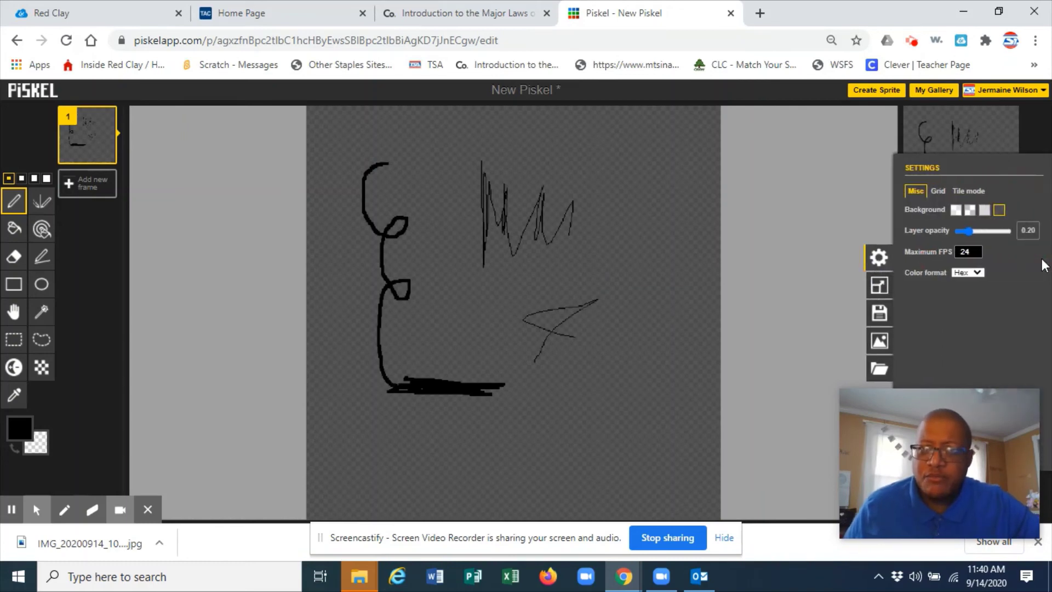
click(879, 285)
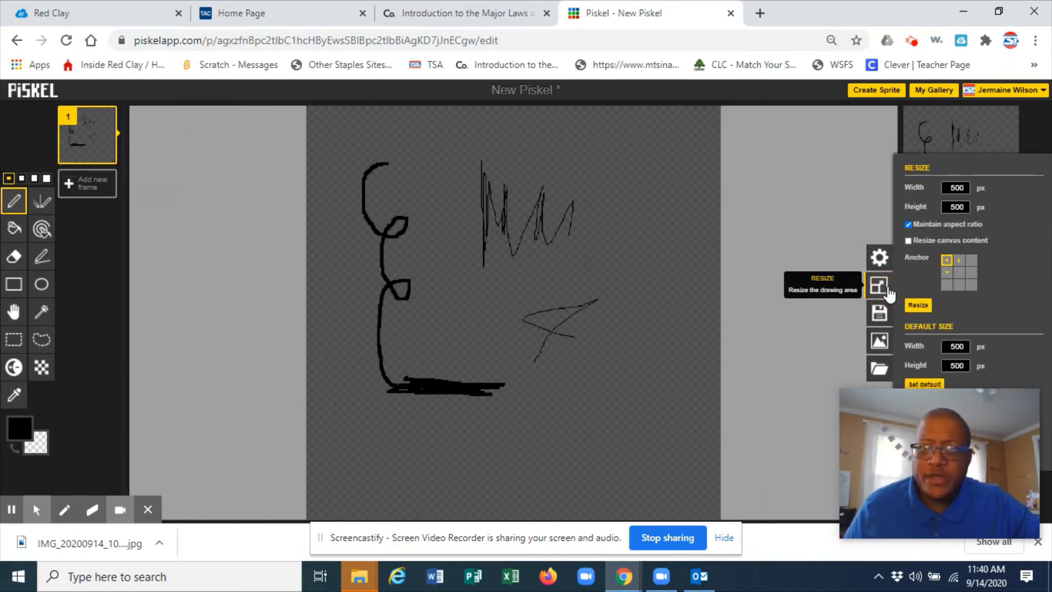